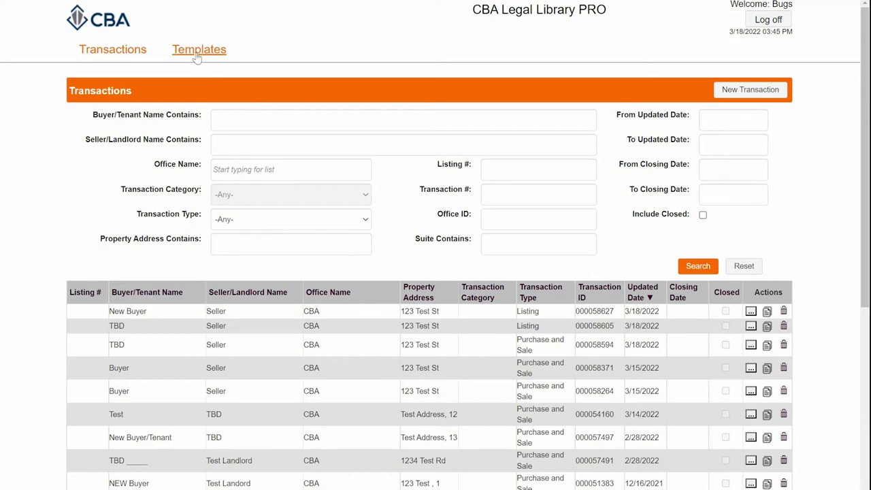
Copy the XA Exclusive Agency Sale Listing Agreement master into an office draft described 'demo'
click(197, 58)
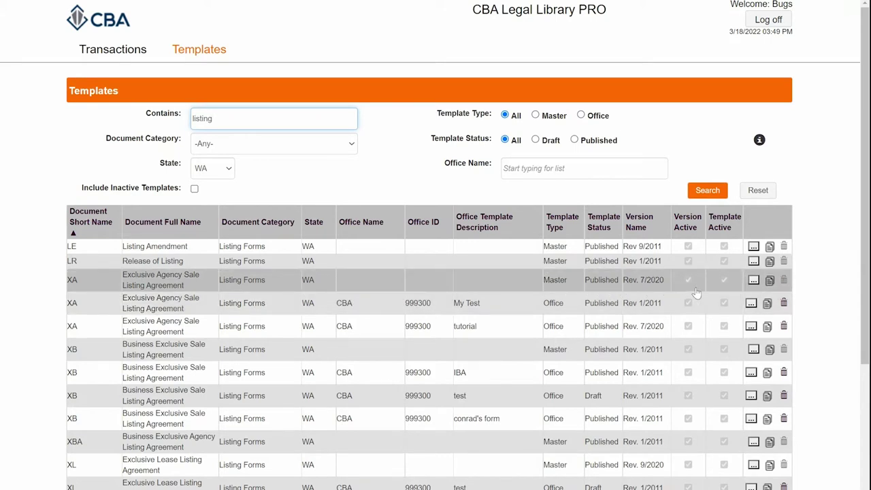
click(770, 280)
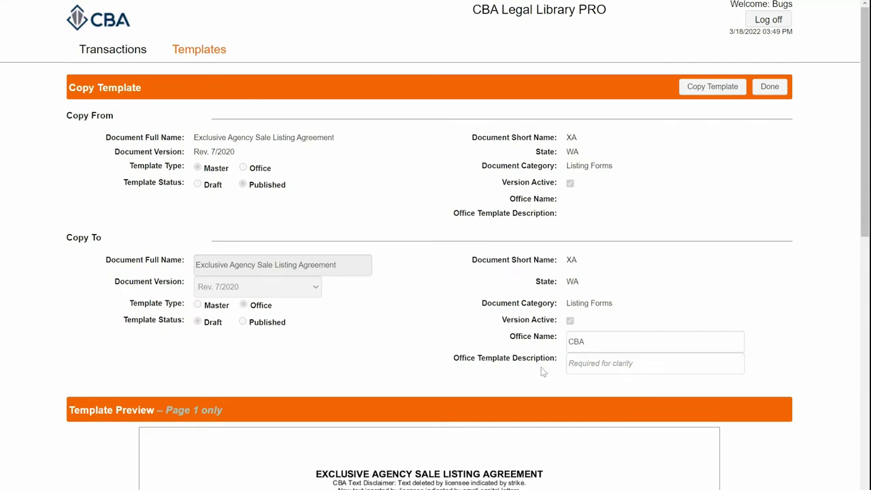
click(576, 362)
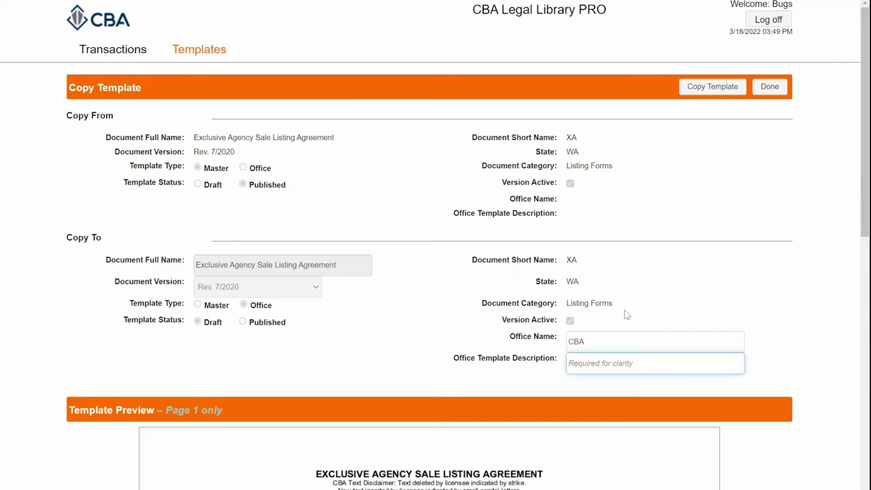
text(demo)
click(723, 88)
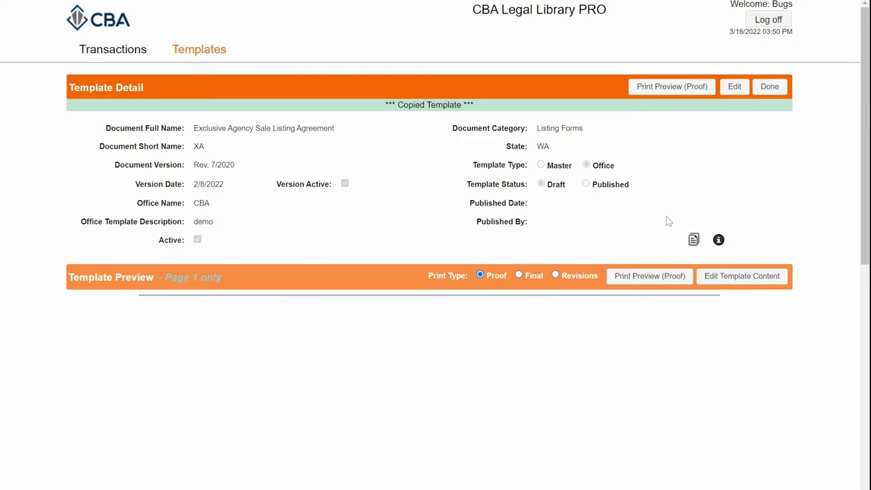
click(644, 278)
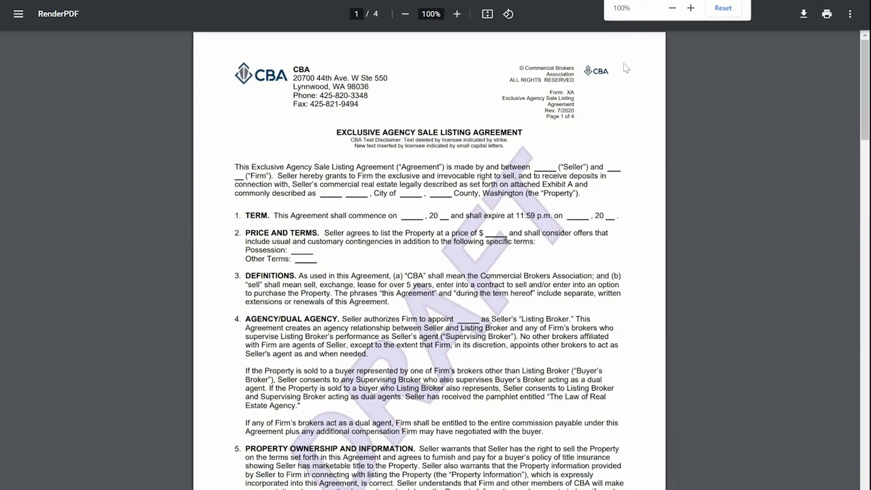
key(ctrl+w)
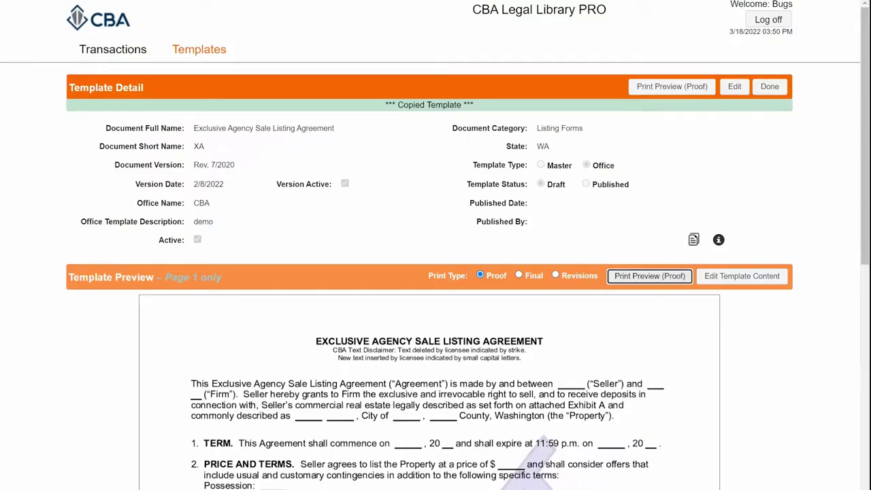
Insert a text line 'Personalized content.' before the XA template's first paragraph
click(719, 280)
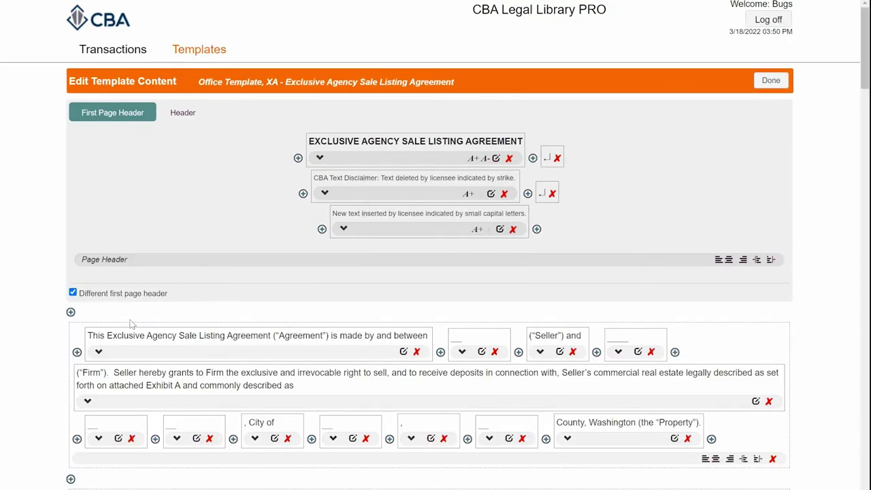
click(77, 354)
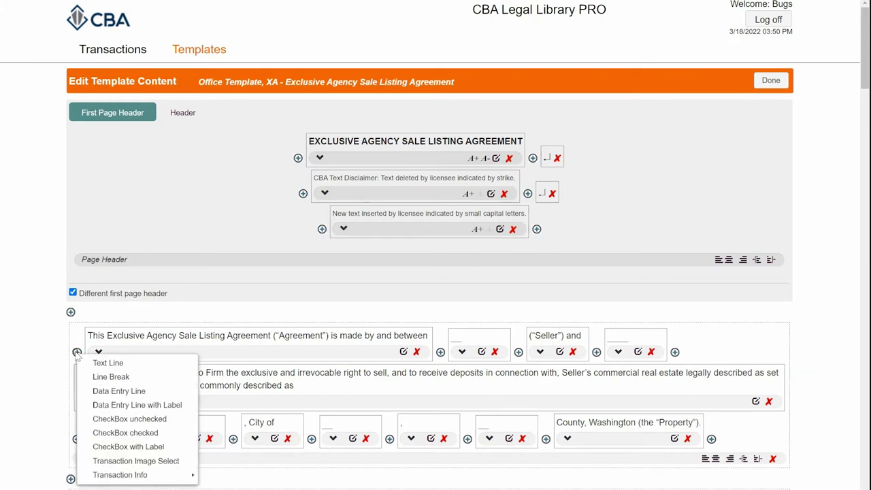
click(92, 360)
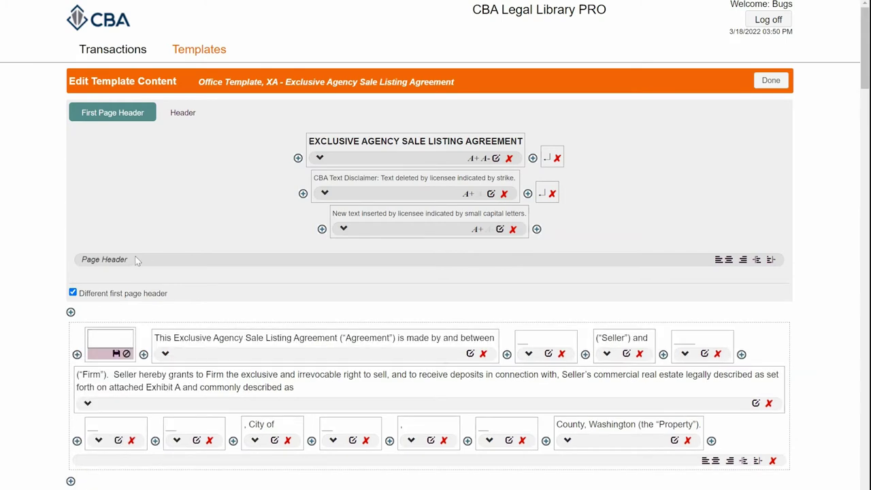
text(Personalized)
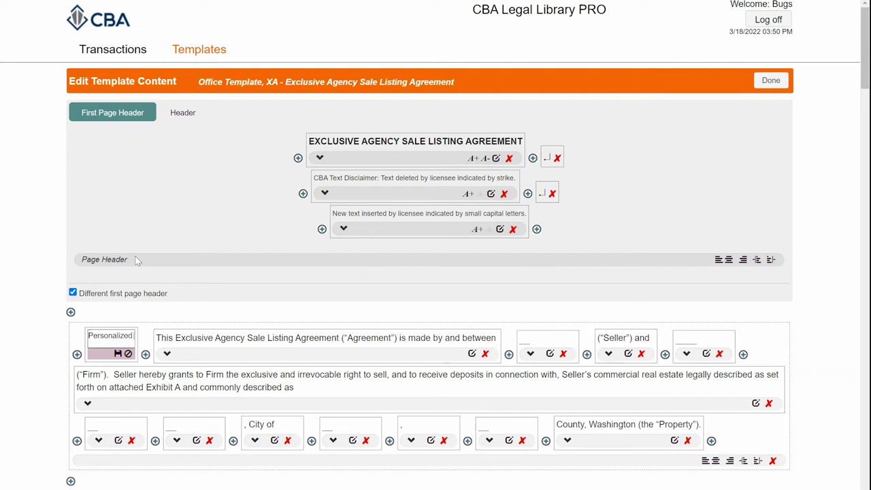
text( conte)
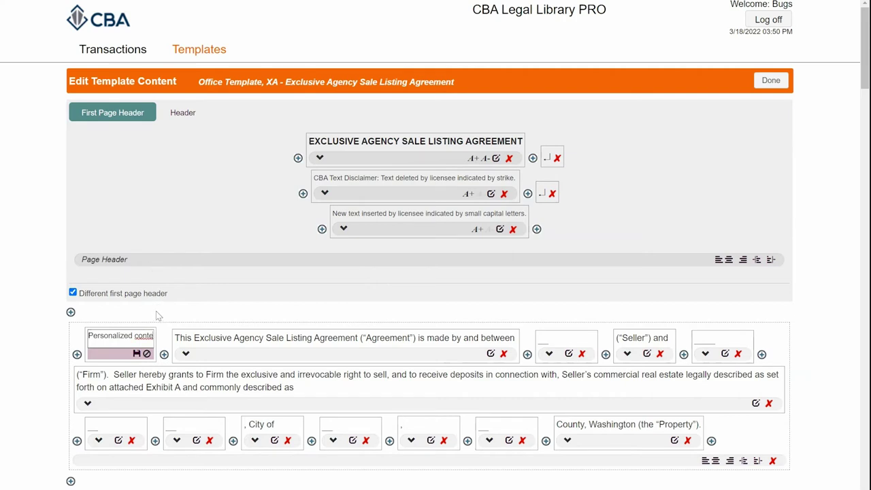
text(nt.)
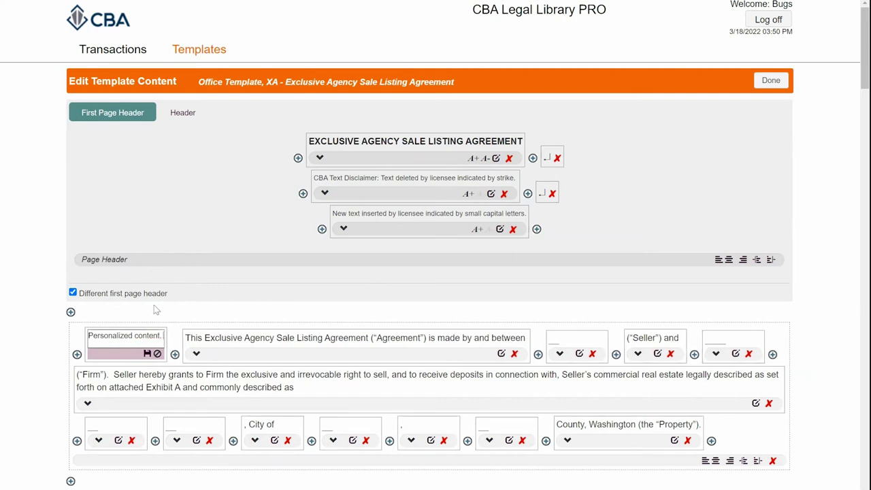
click(146, 354)
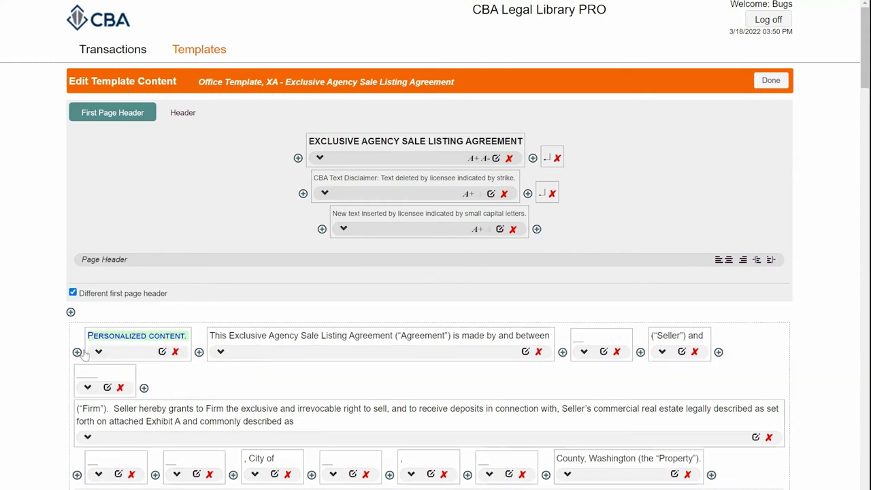
Add three line breaks after the personalized text line
click(199, 351)
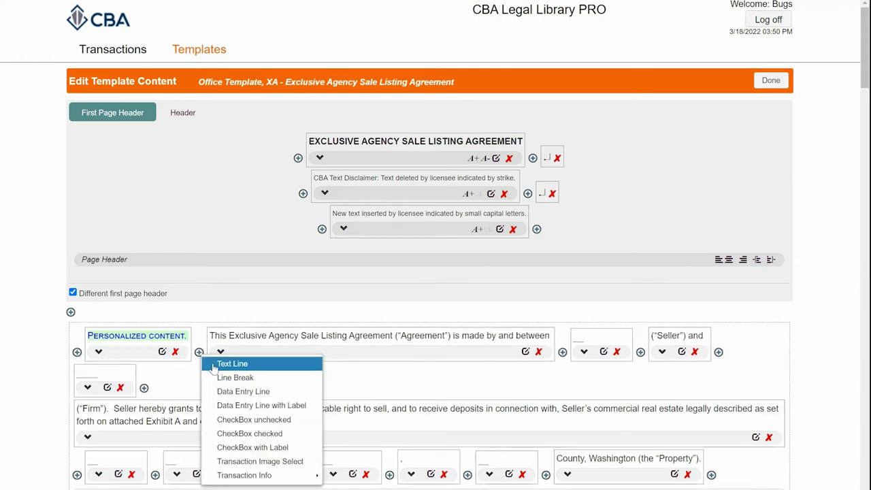
click(215, 376)
click(198, 351)
click(215, 378)
click(198, 352)
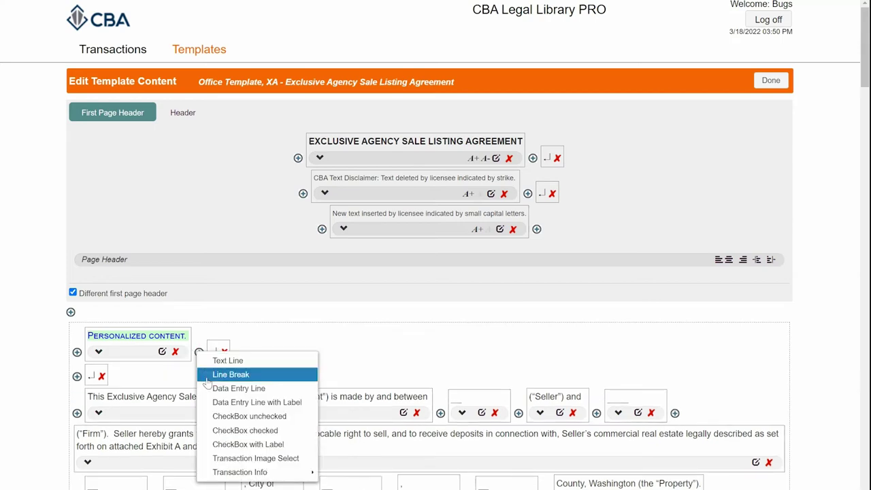
click(208, 374)
scroll(272, 359, down, 1)
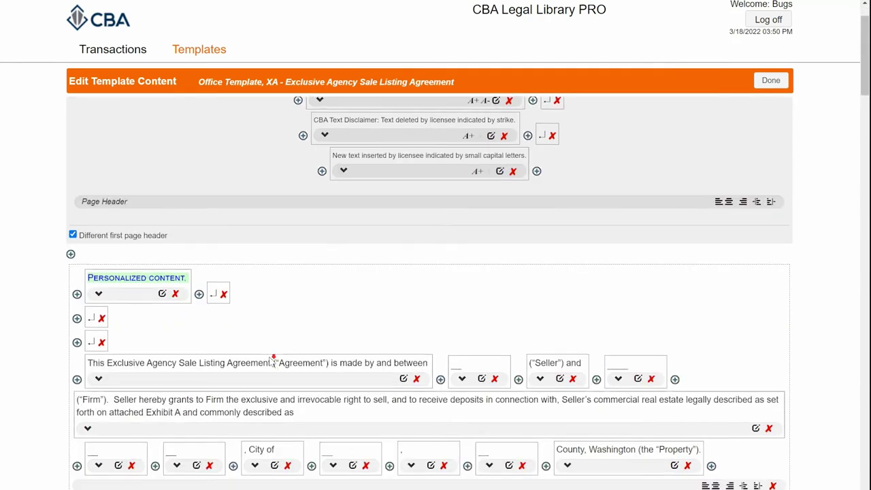
scroll(272, 359, down, 1)
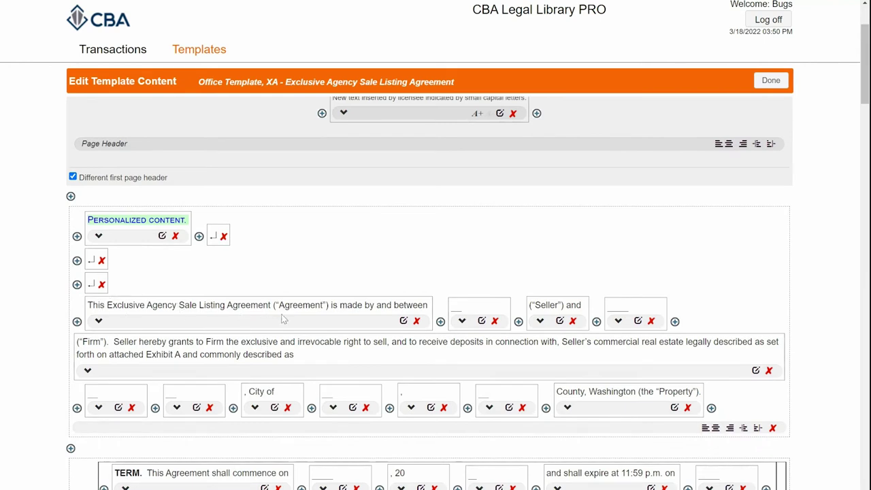
Strike through the opening sentence, change 'Seller' to 'Sellers', and finish editing the content
click(416, 320)
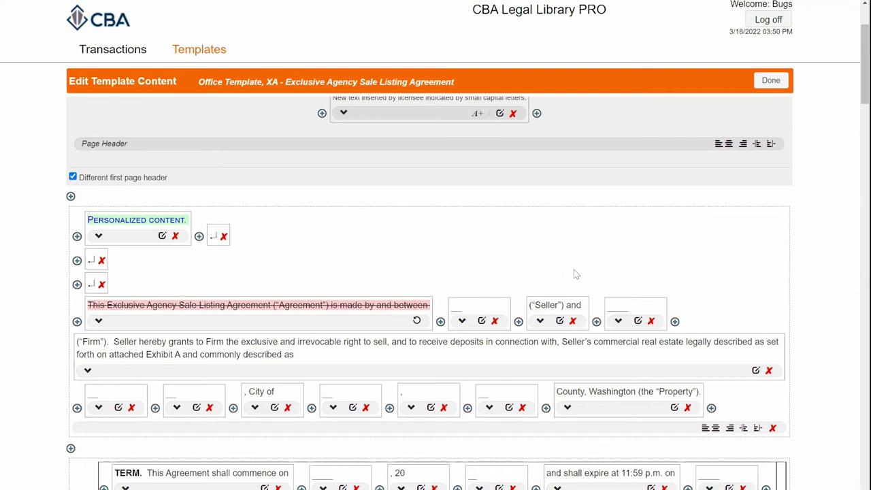
click(559, 321)
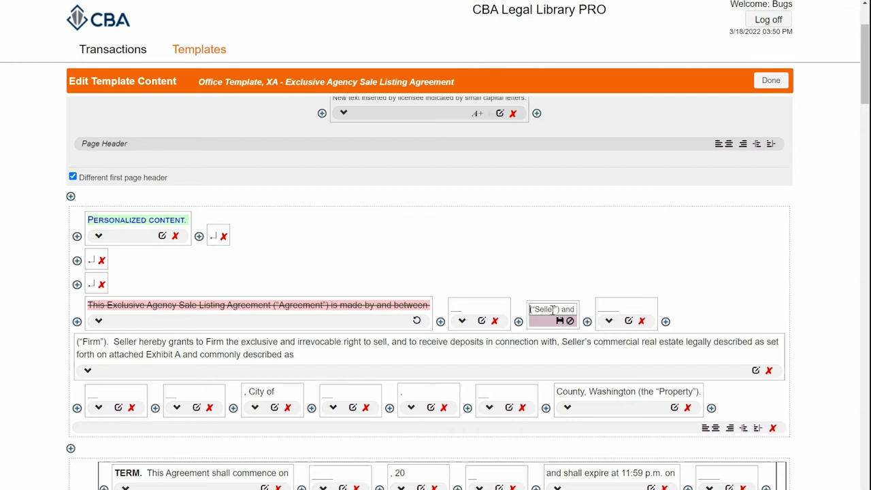
click(552, 310)
text(s)
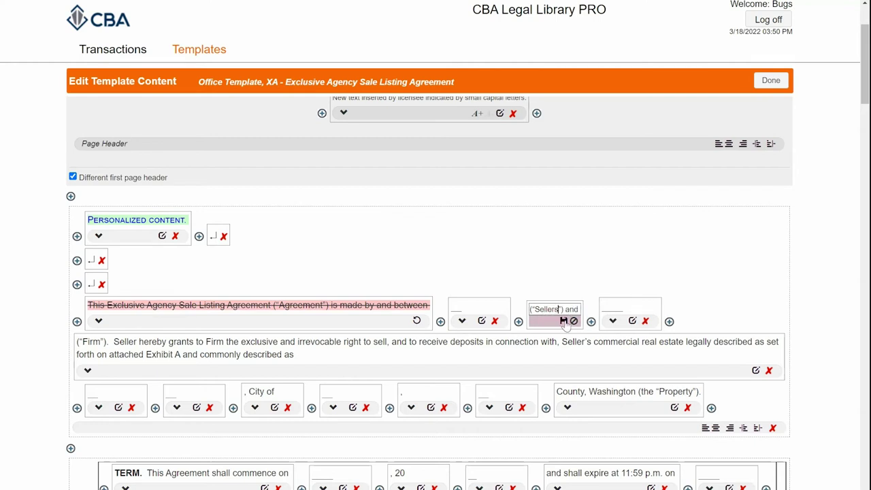
click(564, 321)
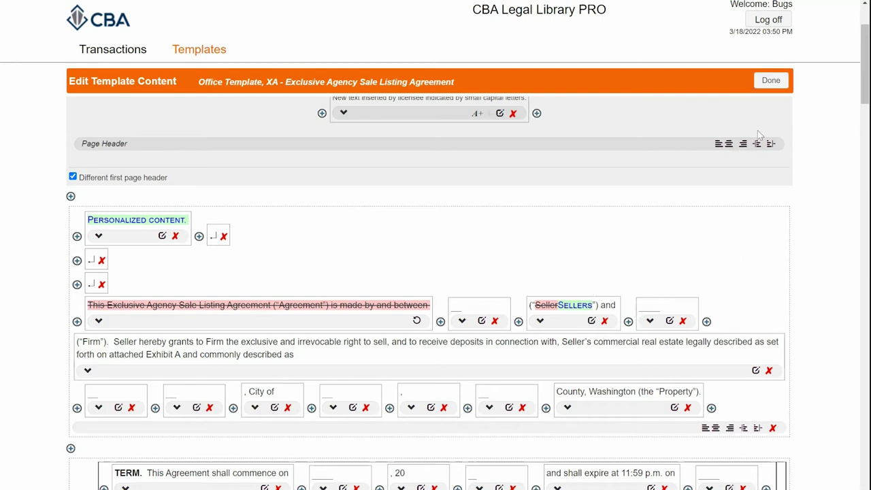
click(771, 81)
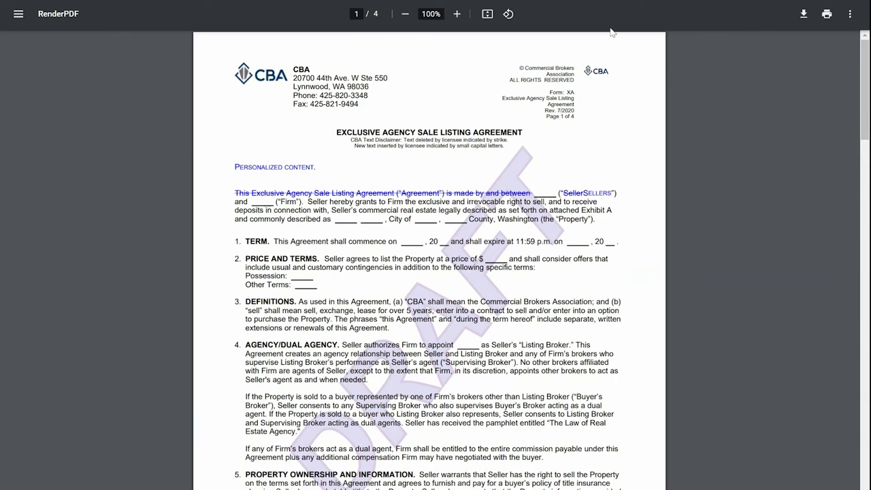
Close the reviewed XA PDF proof to return to Template Detail
key(ctrl+w)
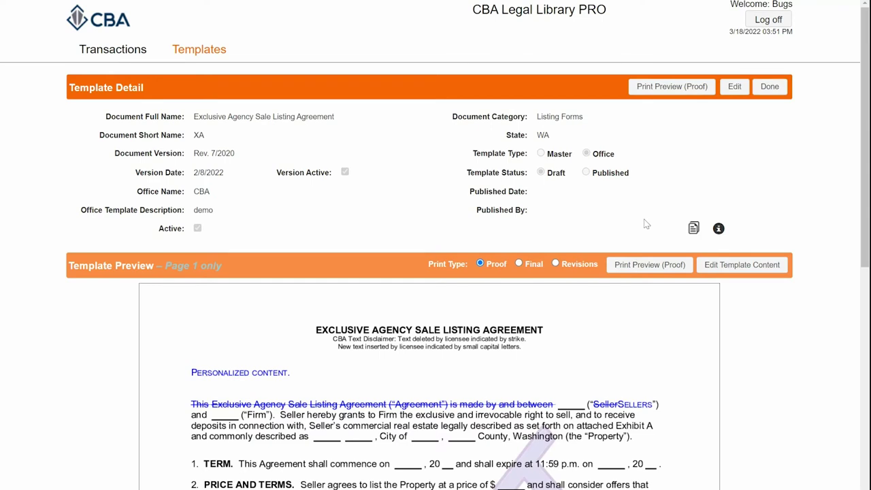
Set the XA office template's status to Published, then go to the Transactions list
click(734, 88)
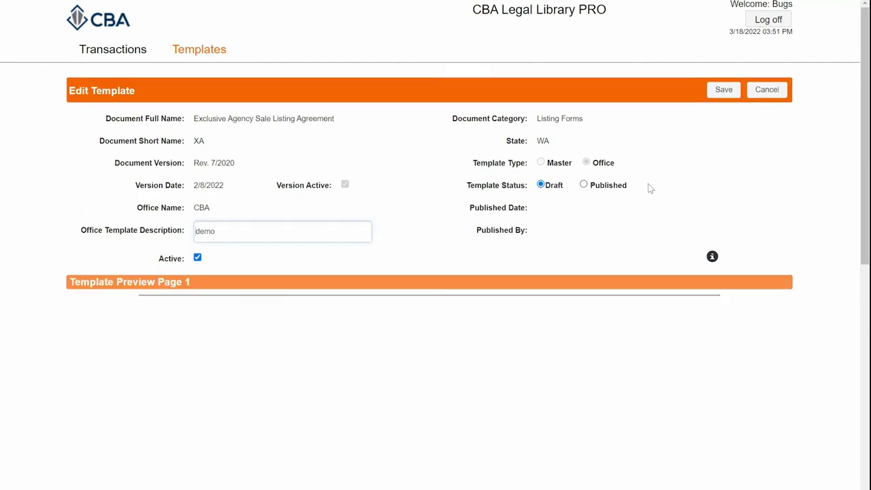
click(583, 186)
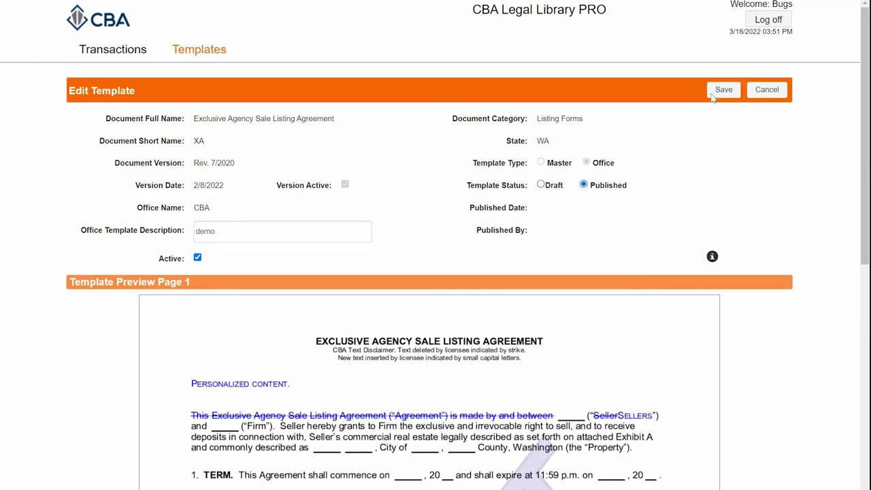
click(727, 94)
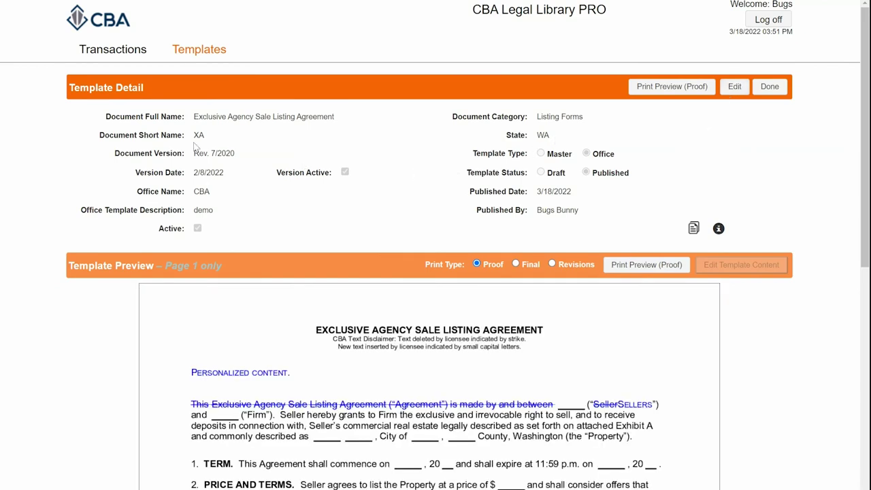
click(96, 48)
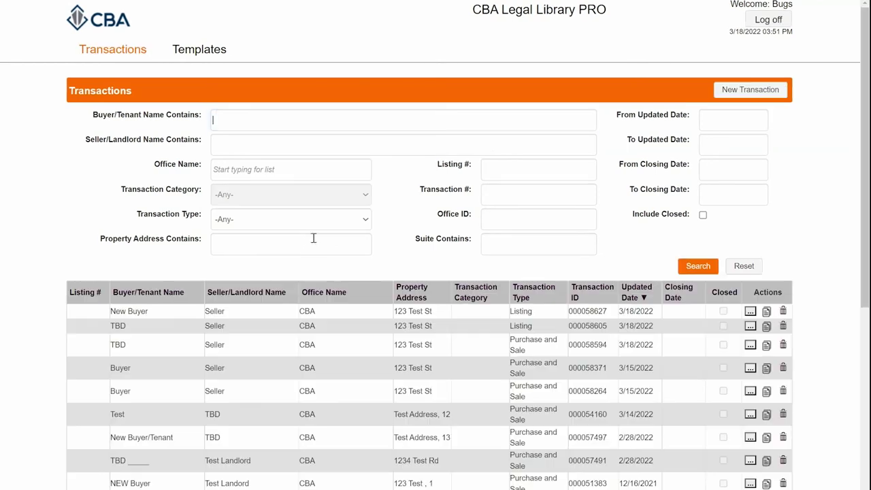
In the 123 Test St transaction, search the available documents for 'listing'
click(265, 313)
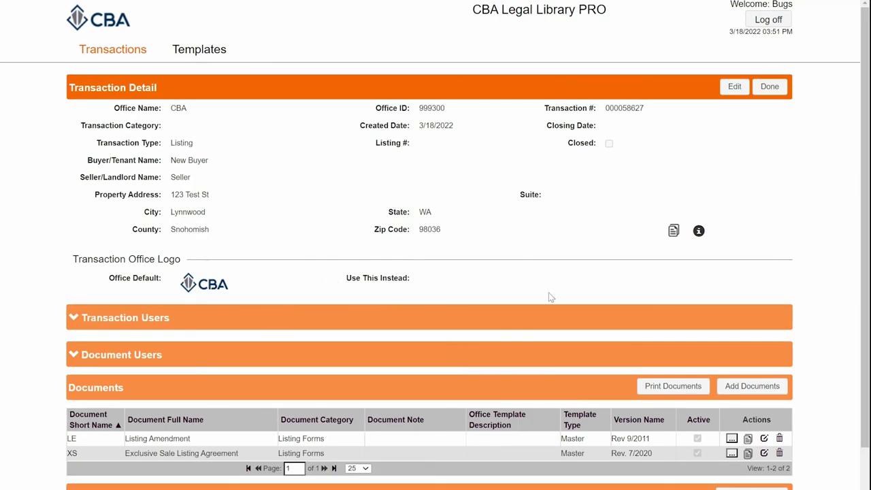
click(739, 389)
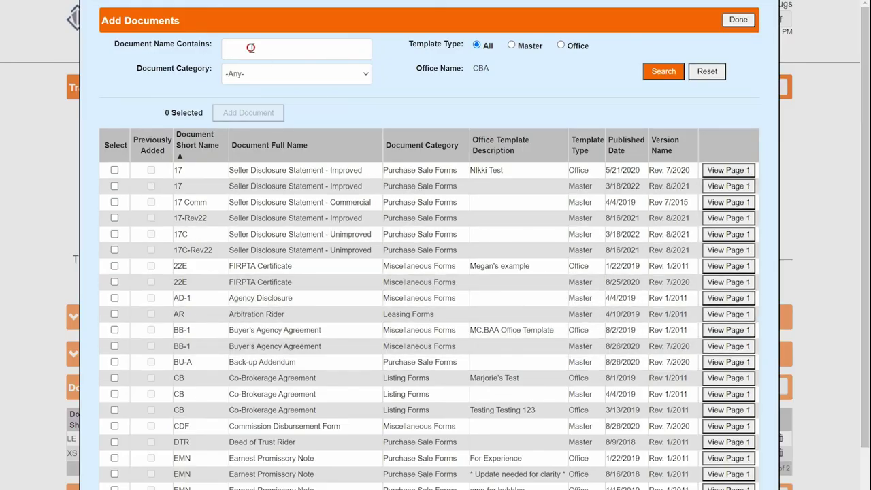
click(251, 48)
text(lis)
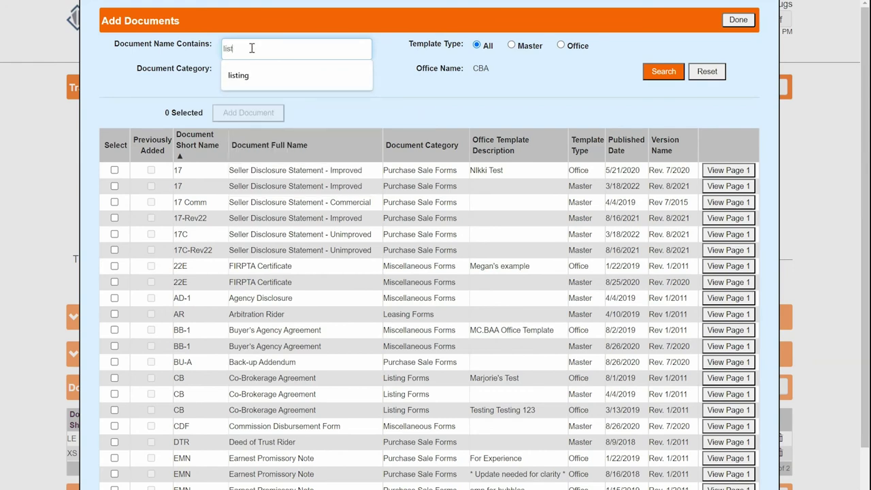
text(t)
click(246, 74)
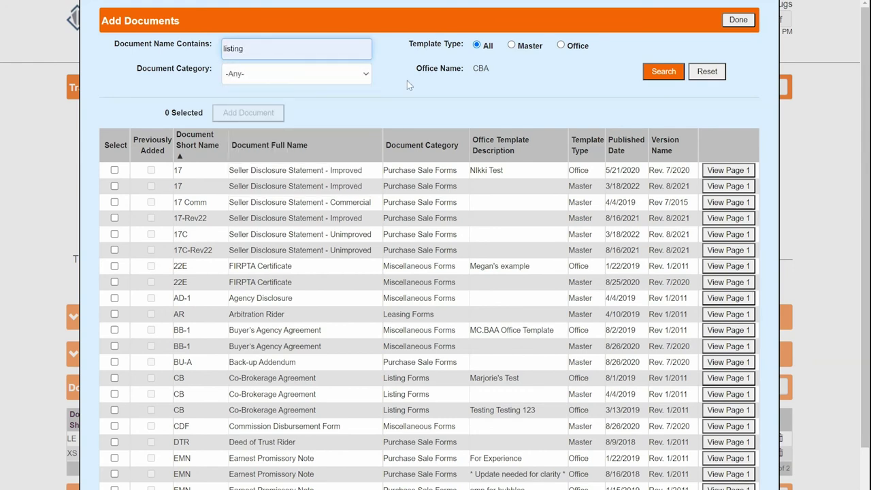
click(663, 72)
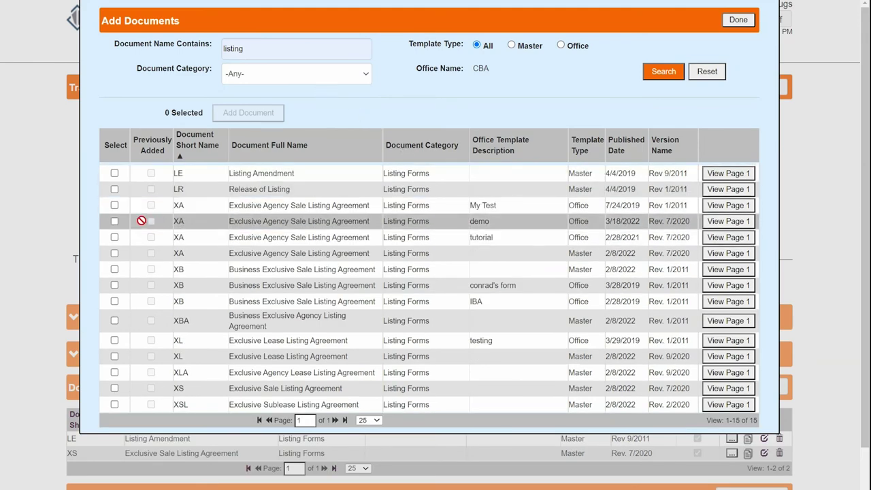
Add the demo XA office template to the transaction and open its preview
click(115, 221)
click(243, 113)
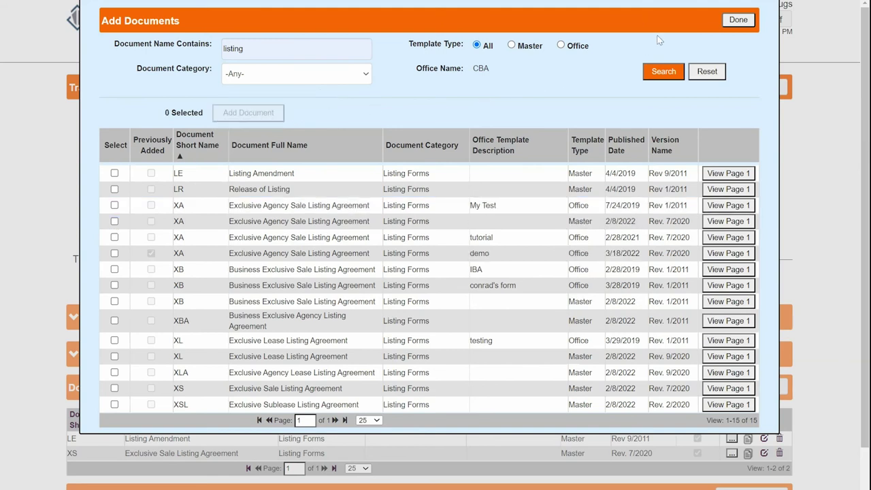
click(738, 20)
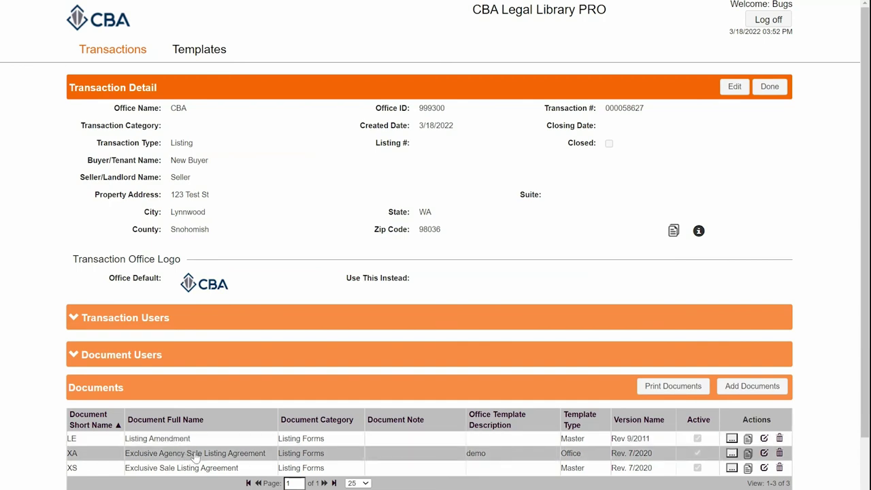
click(195, 456)
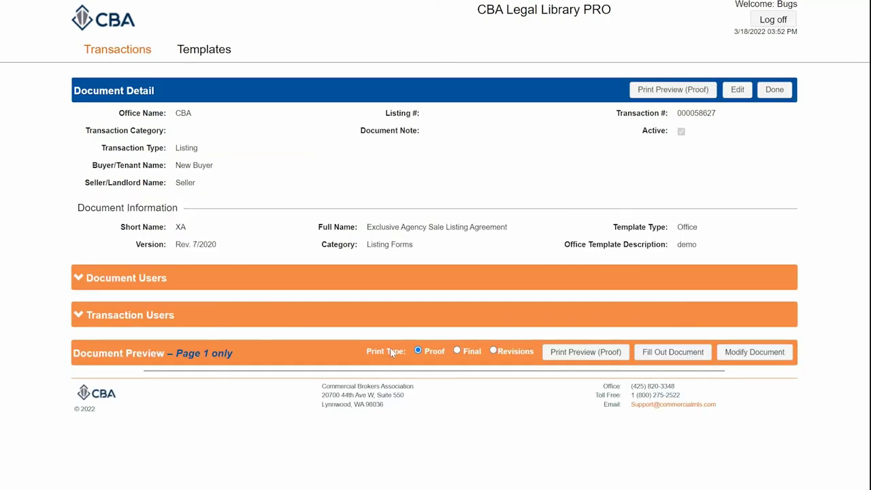
scroll(394, 342, down, 1)
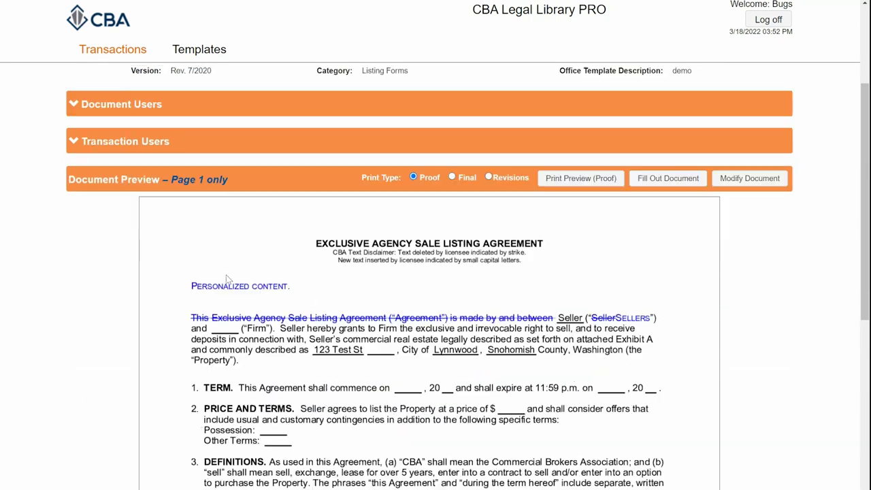